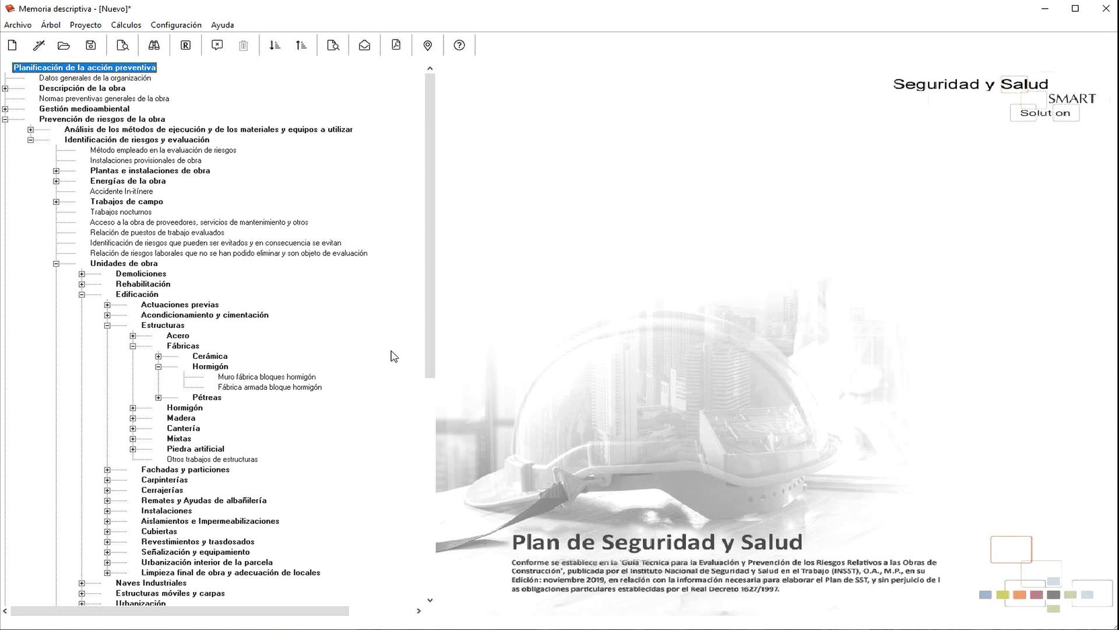
Step: Open the Muro fábrica bloques hormigón work unit and look through its procedures text
click(277, 377)
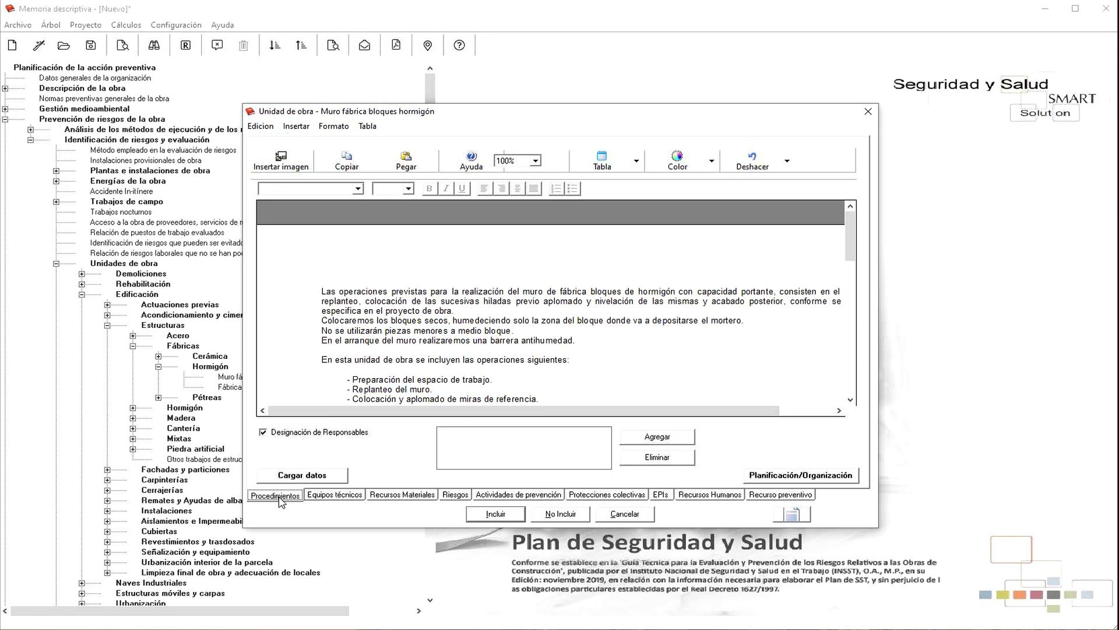
scroll(458, 326, down, 4)
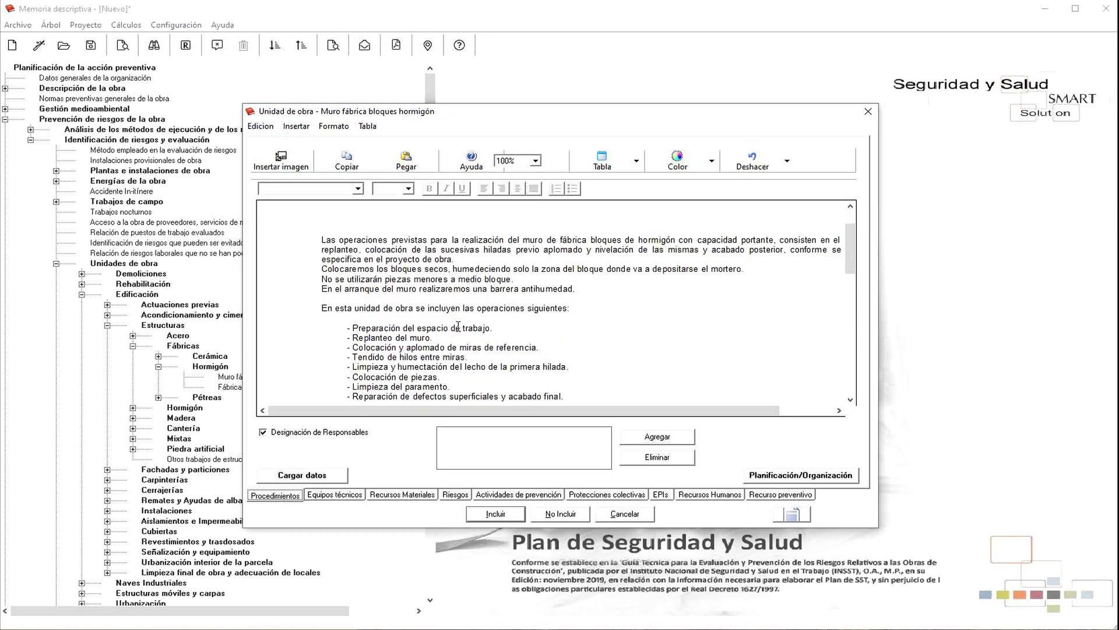
scroll(458, 327, up, 2)
scroll(458, 326, down, 2)
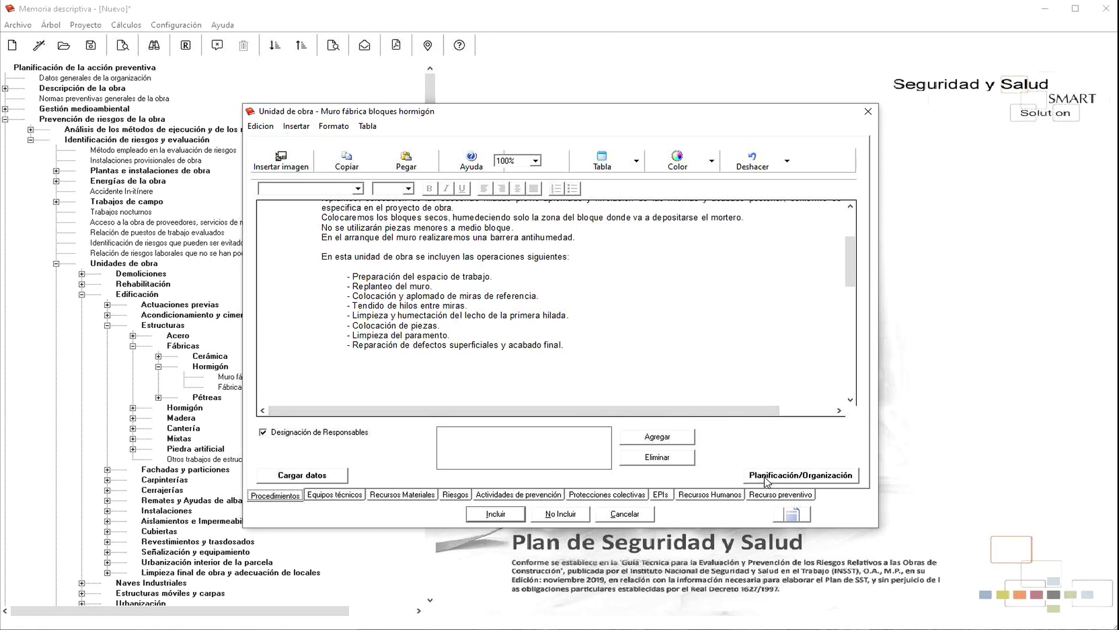
Step: Insert the Planificación/Organización table into the procedures text and widen its left column
click(767, 476)
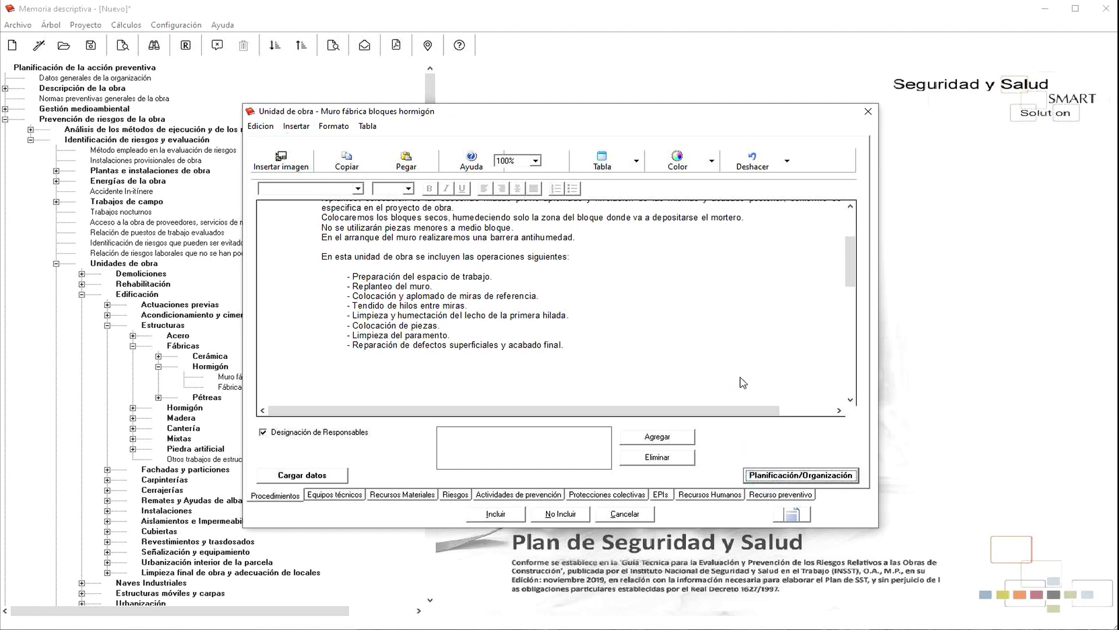
scroll(733, 362, down, 5)
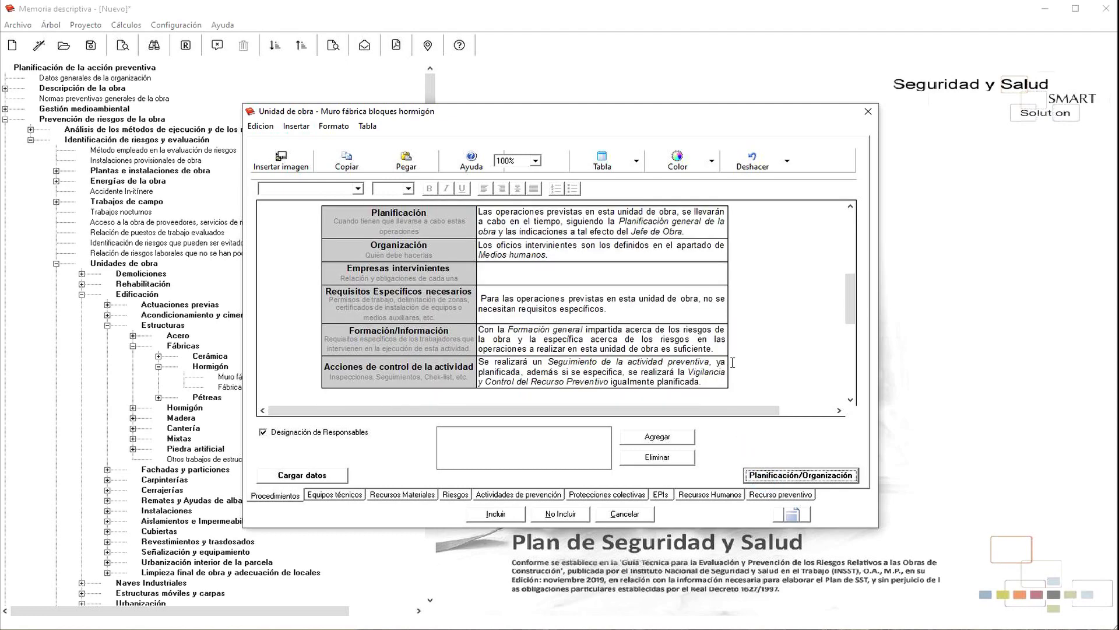
scroll(733, 363, up, 2)
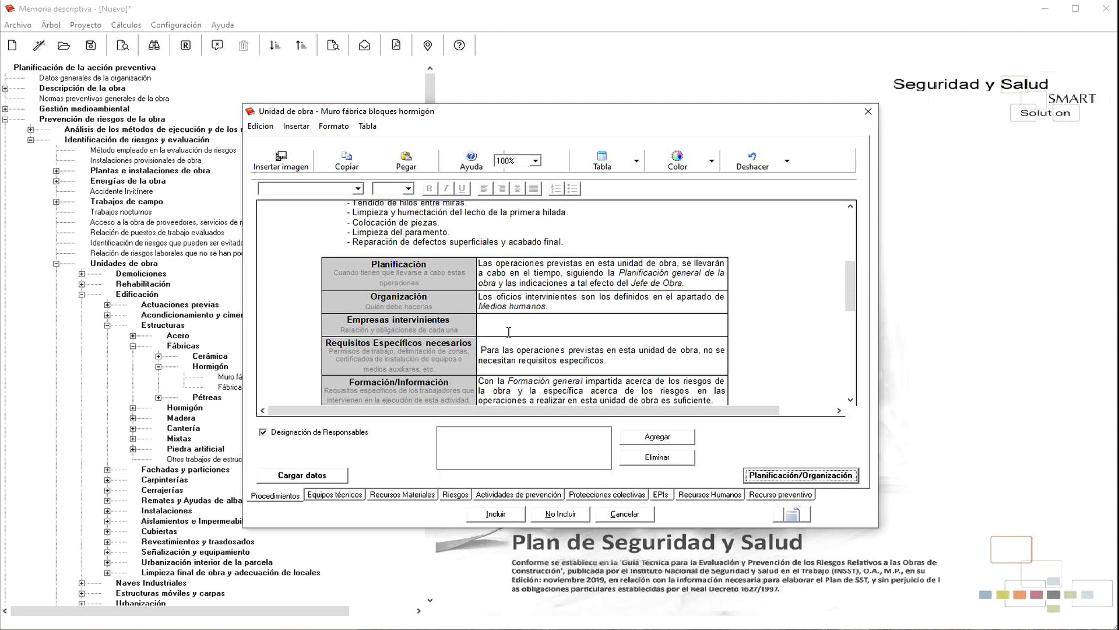
scroll(491, 311, up, 4)
scroll(503, 305, down, 4)
scroll(633, 354, down, 2)
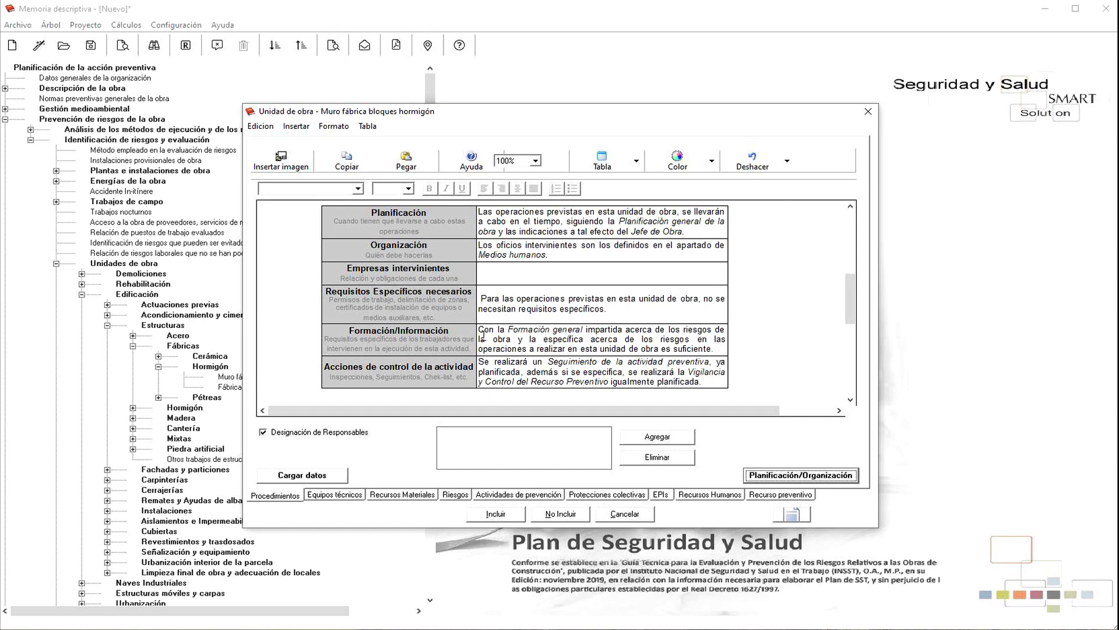
drag(477, 331, 478, 332)
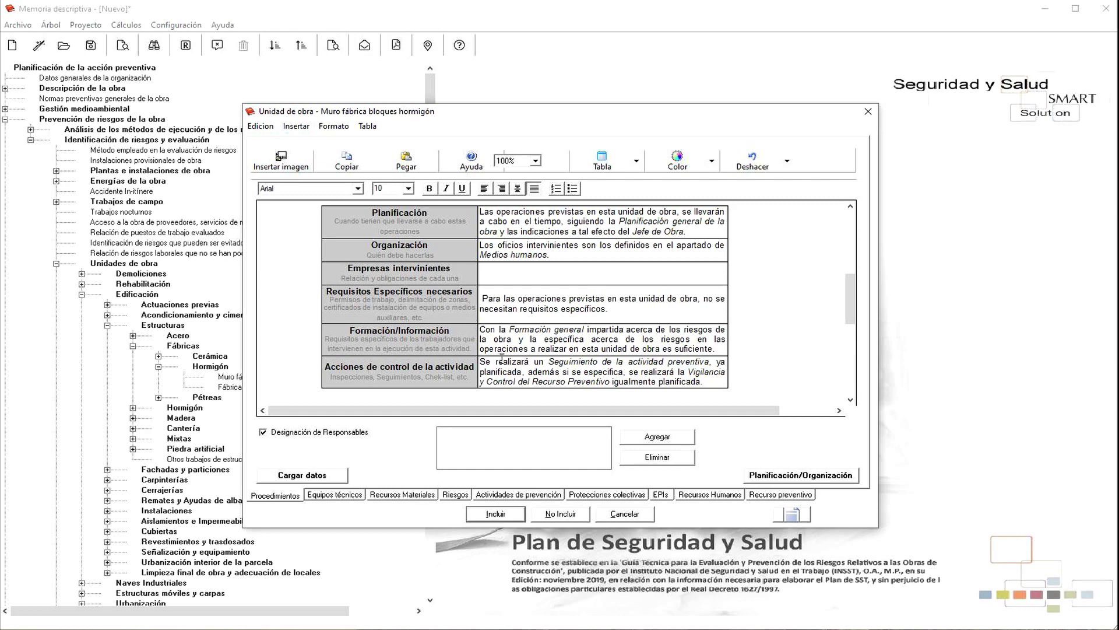
scroll(607, 387, up, 2)
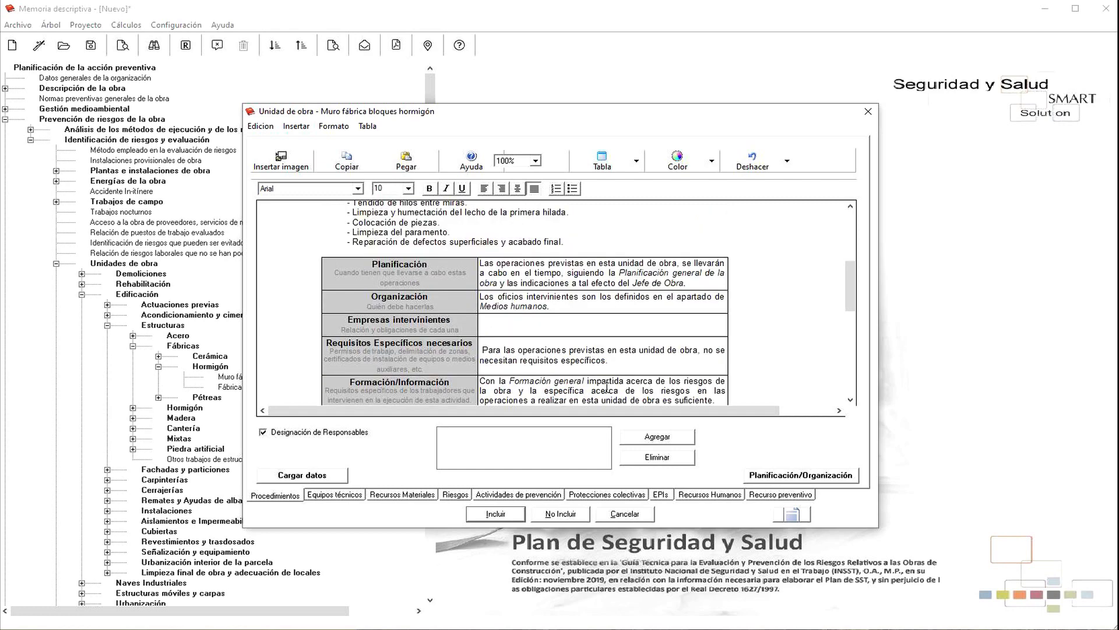
Step: Add the responsible person's full name under Designación de Responsables
click(656, 442)
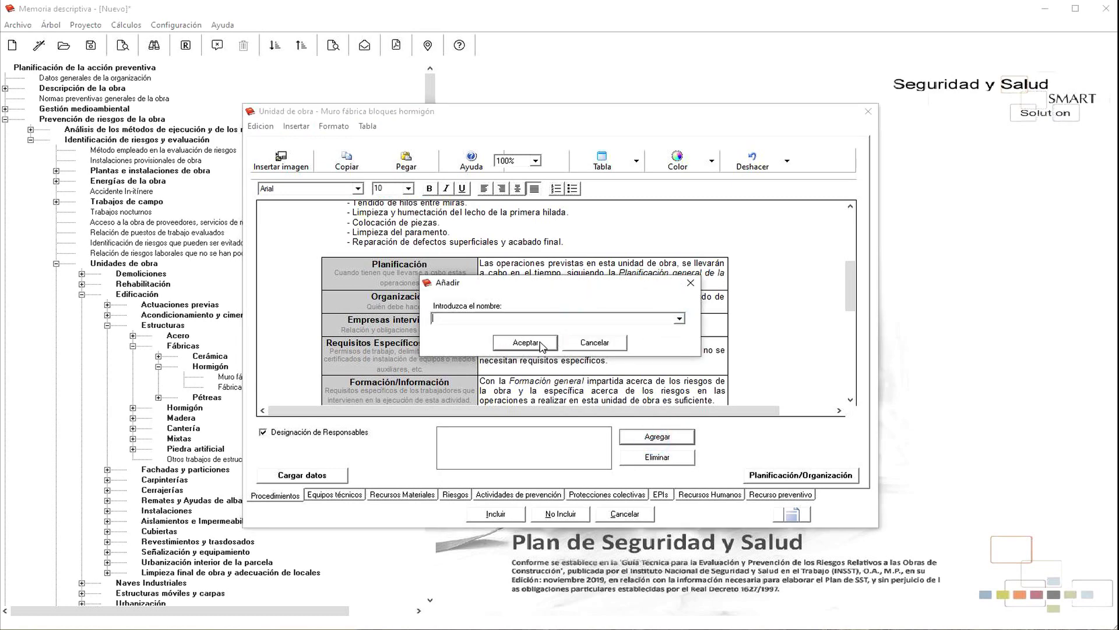
click(527, 343)
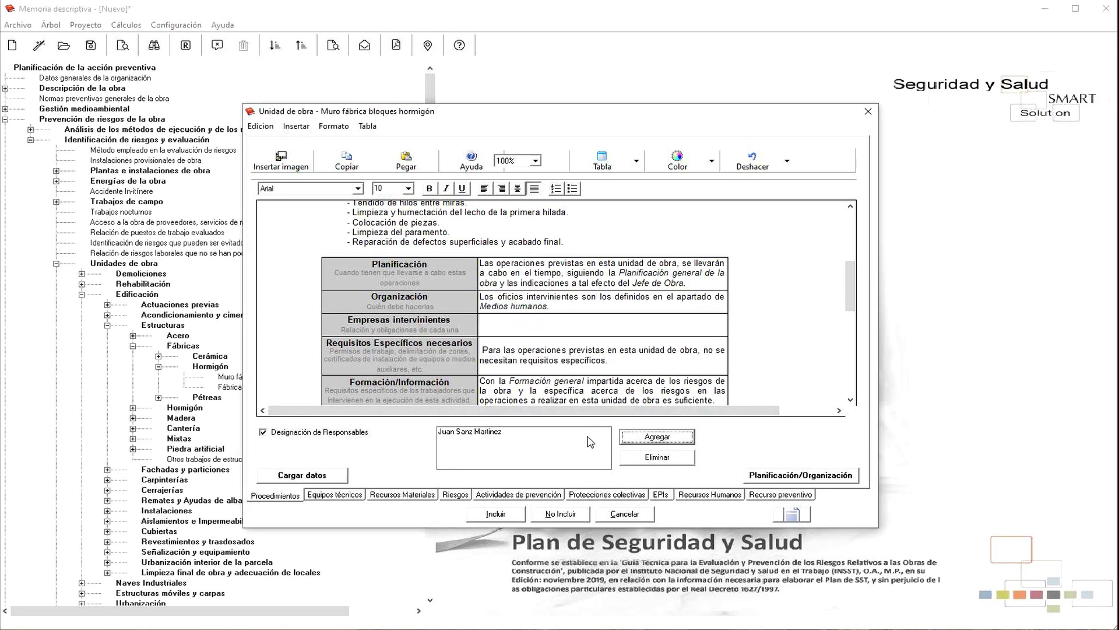
Step: Start a second responsible-person entry, check the name list, and cancel it
click(653, 440)
click(679, 319)
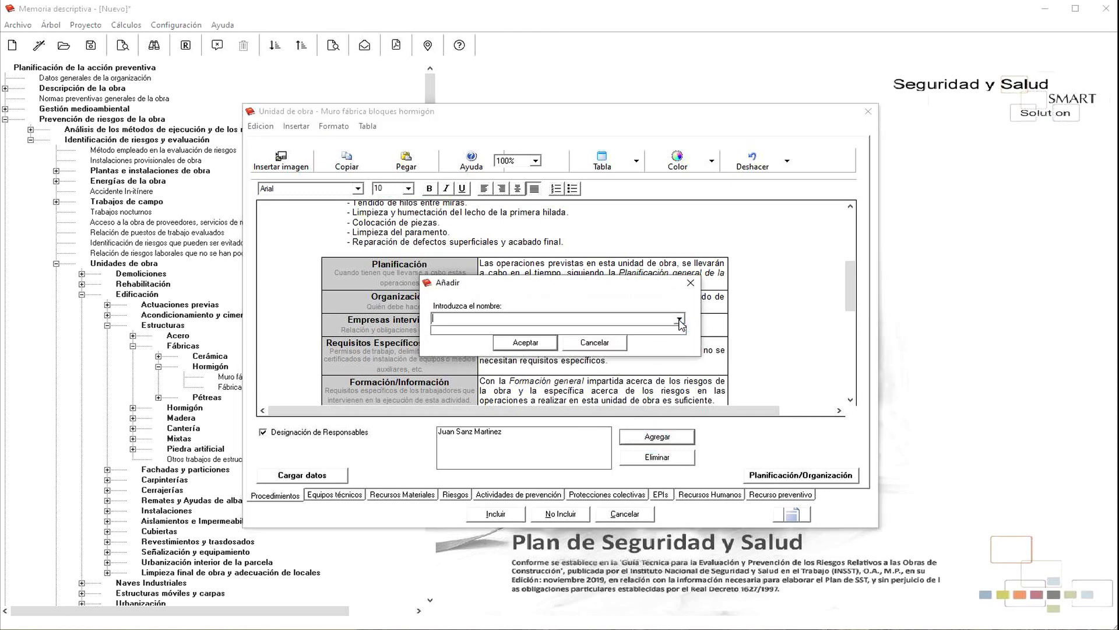
click(606, 348)
click(602, 345)
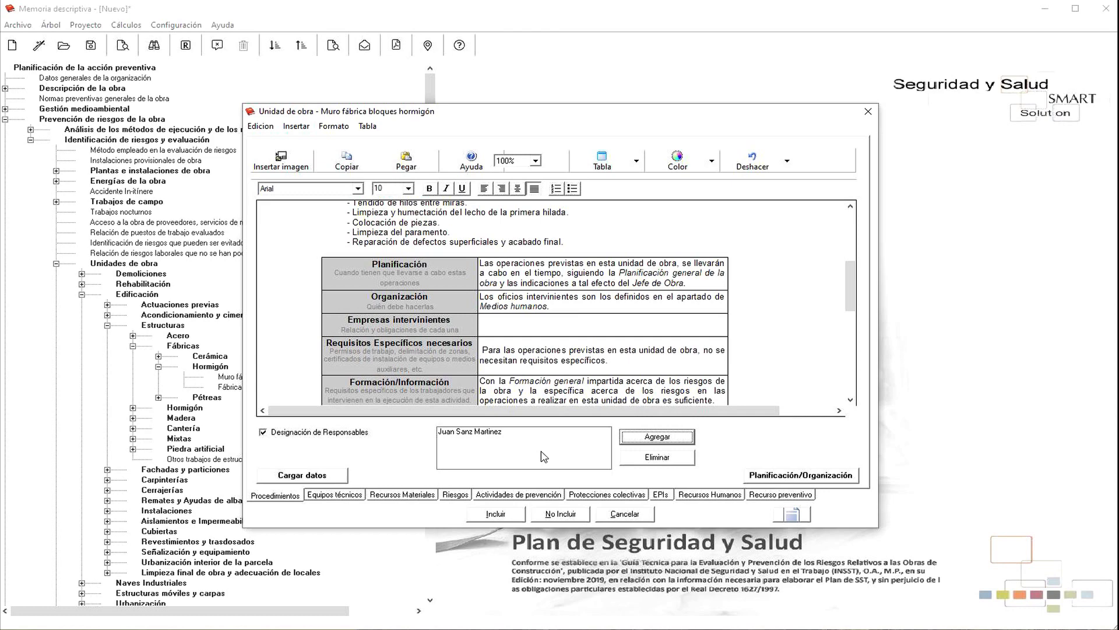
Step: Expand the collective protections tree and review the Balizas description
click(585, 497)
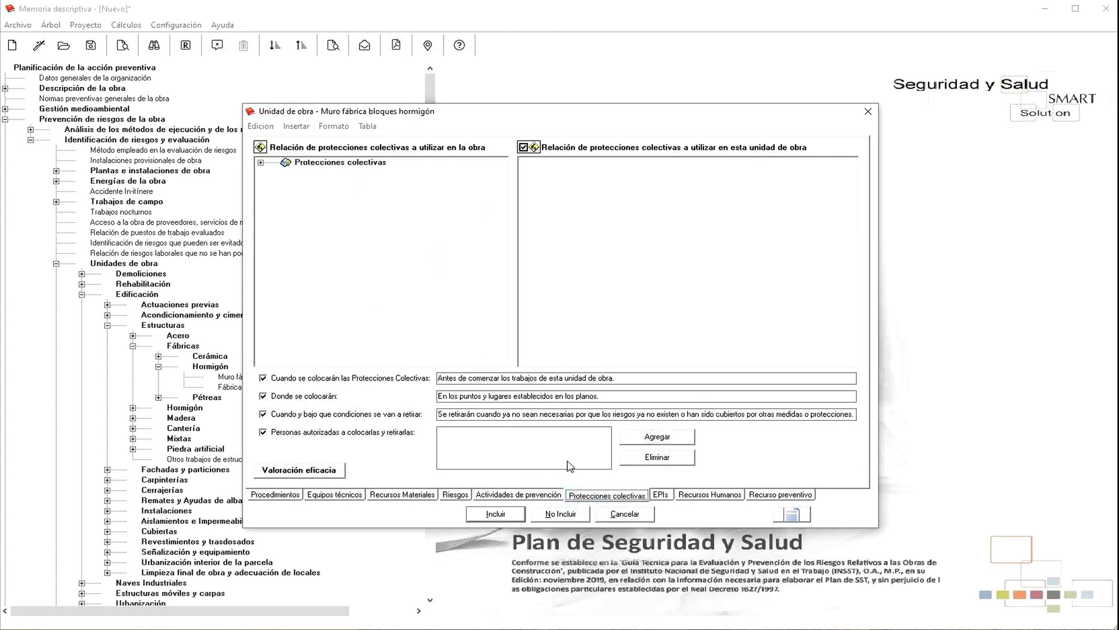
click(261, 163)
click(343, 226)
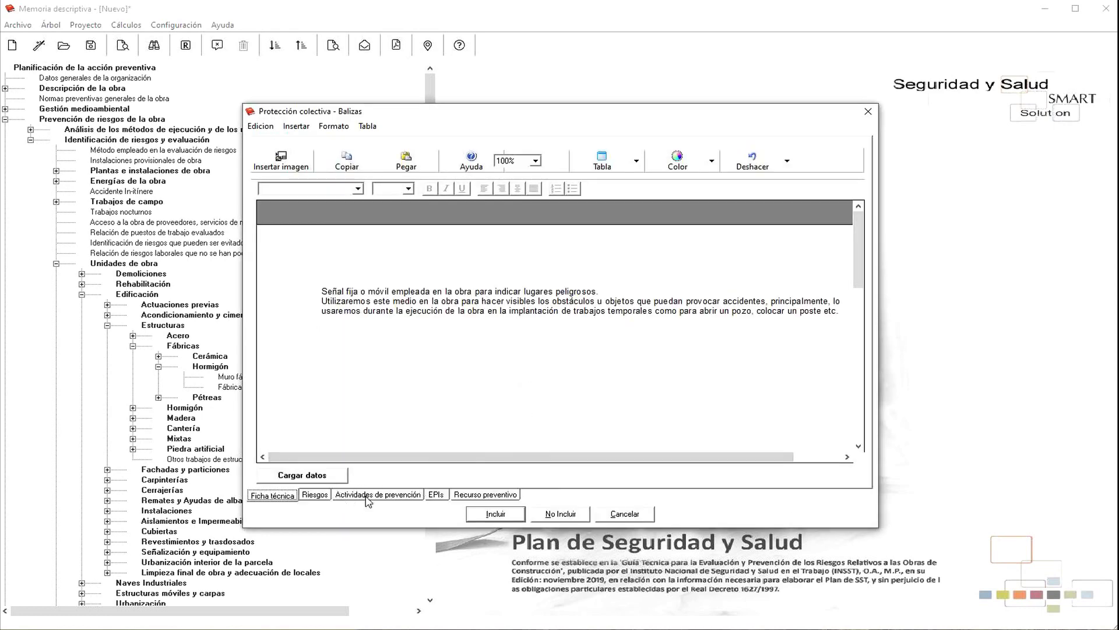
click(496, 514)
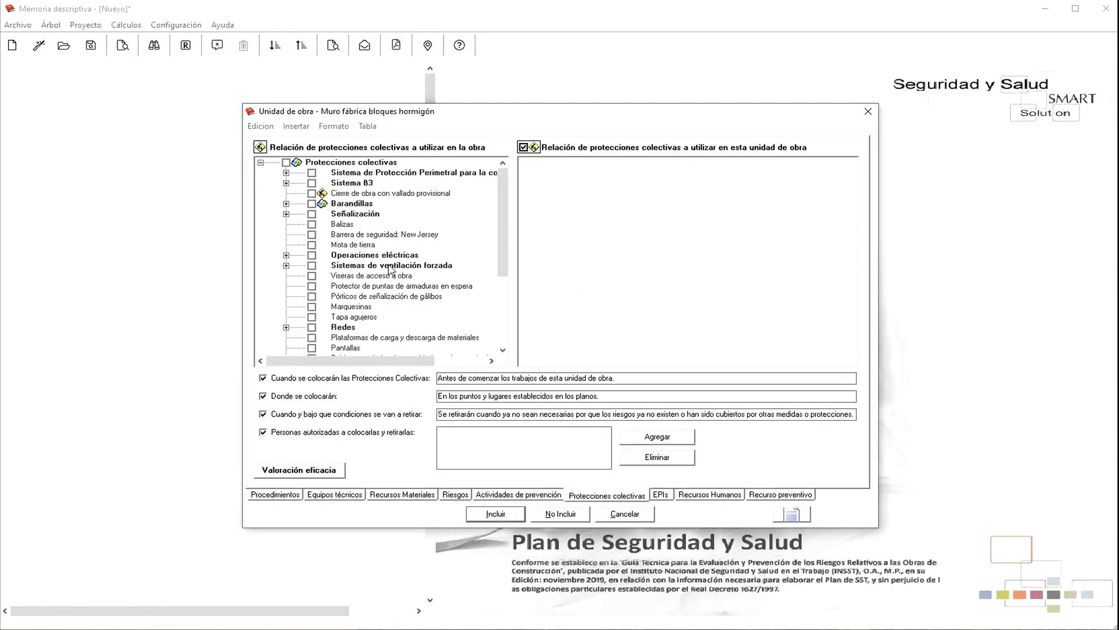
Step: Tick Cierre de obra con vallado provisional, Barandillas de escaleras y forjados and Balizas
click(311, 193)
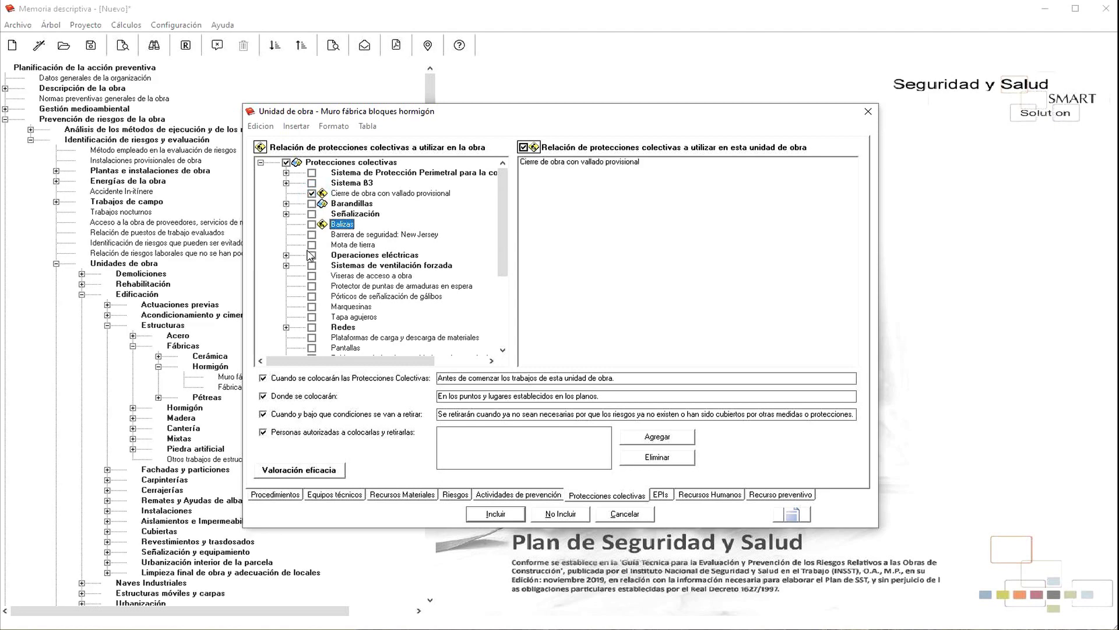
click(286, 204)
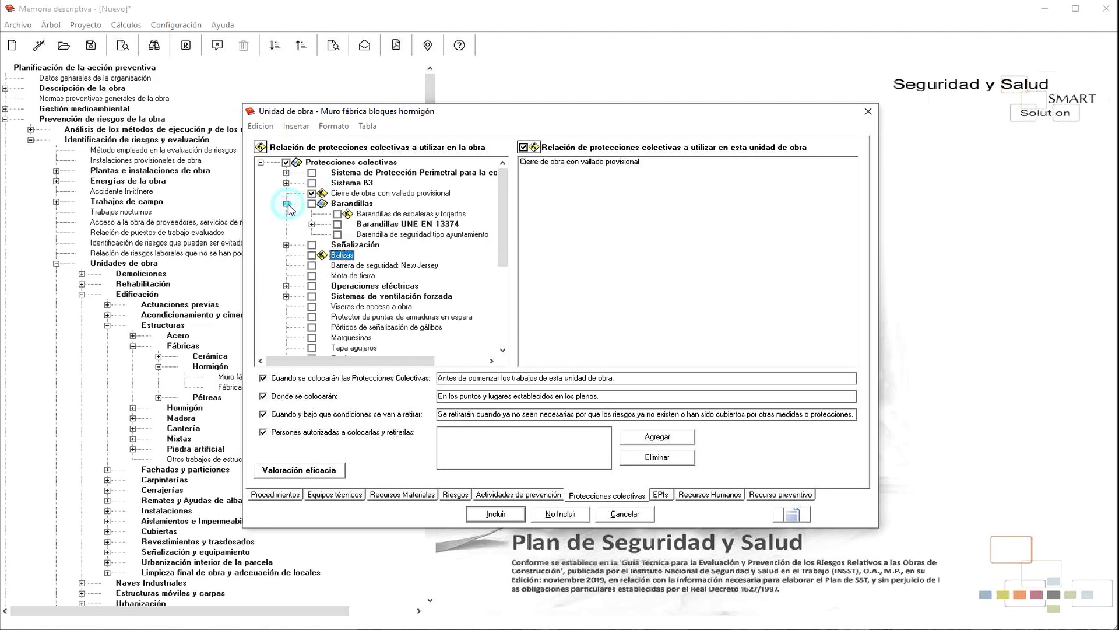
click(337, 214)
click(312, 256)
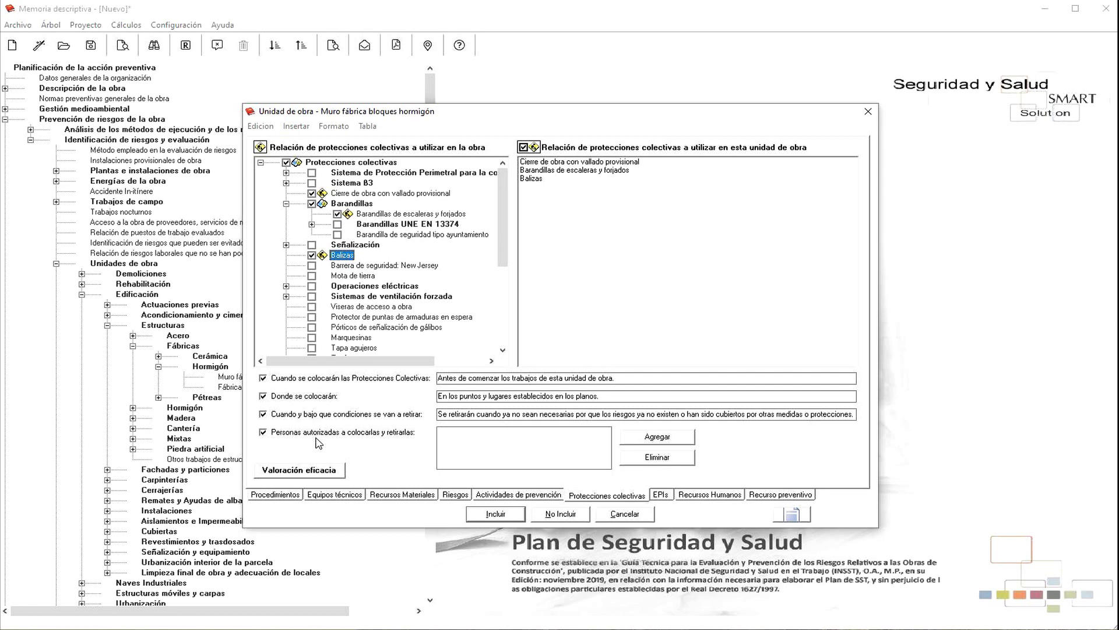
Step: Authorise the existing responsible person, picked from the Añadir list, to install and remove protections
click(651, 438)
click(679, 318)
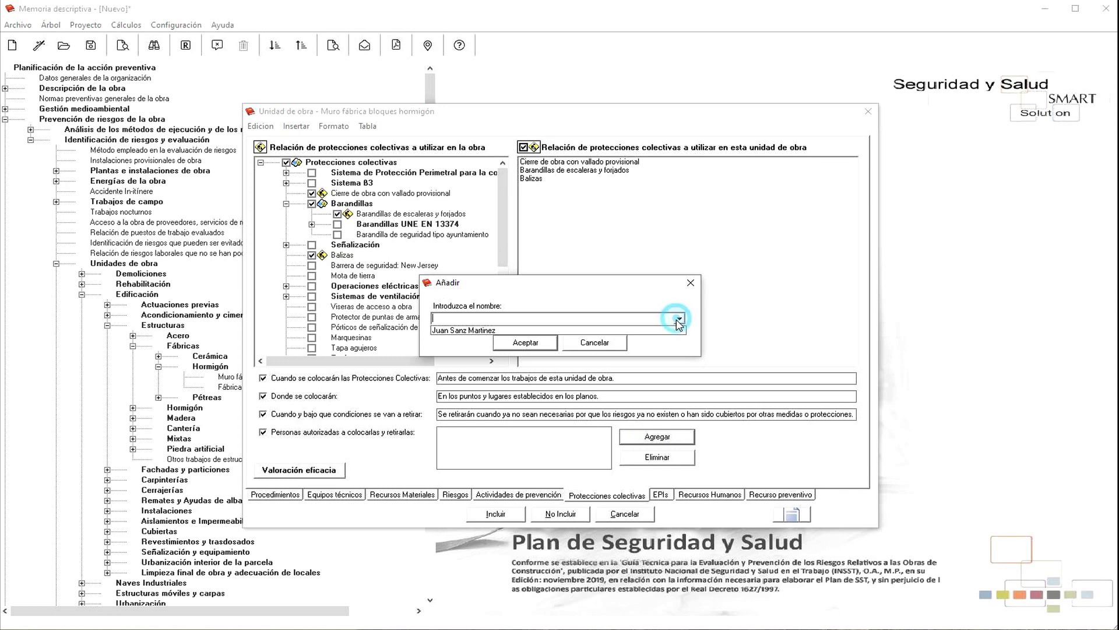
click(462, 331)
click(526, 343)
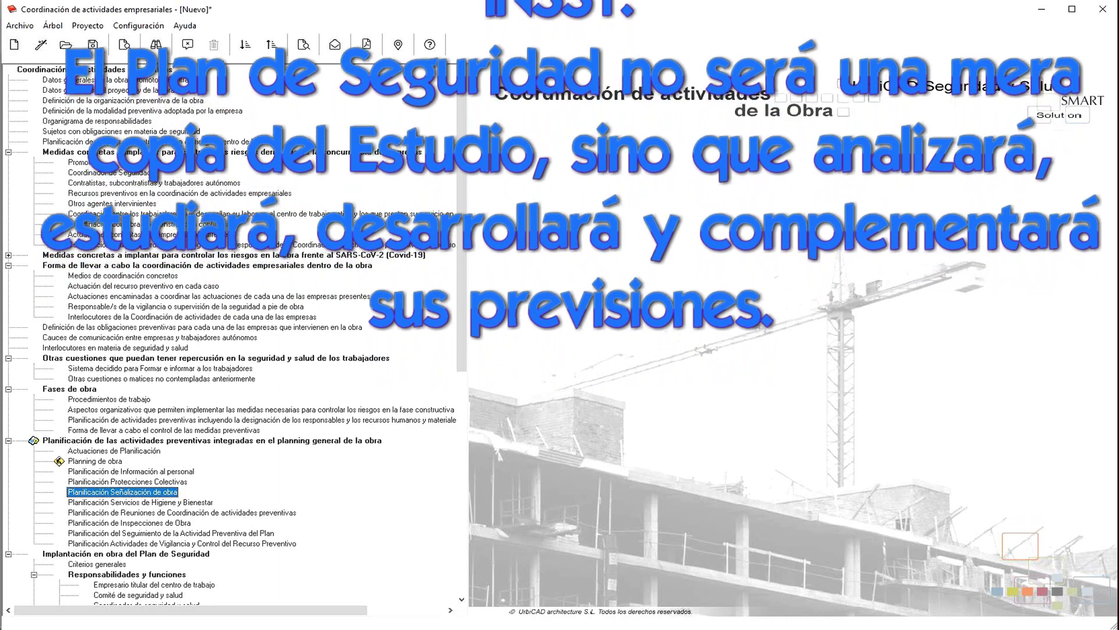
click(255, 152)
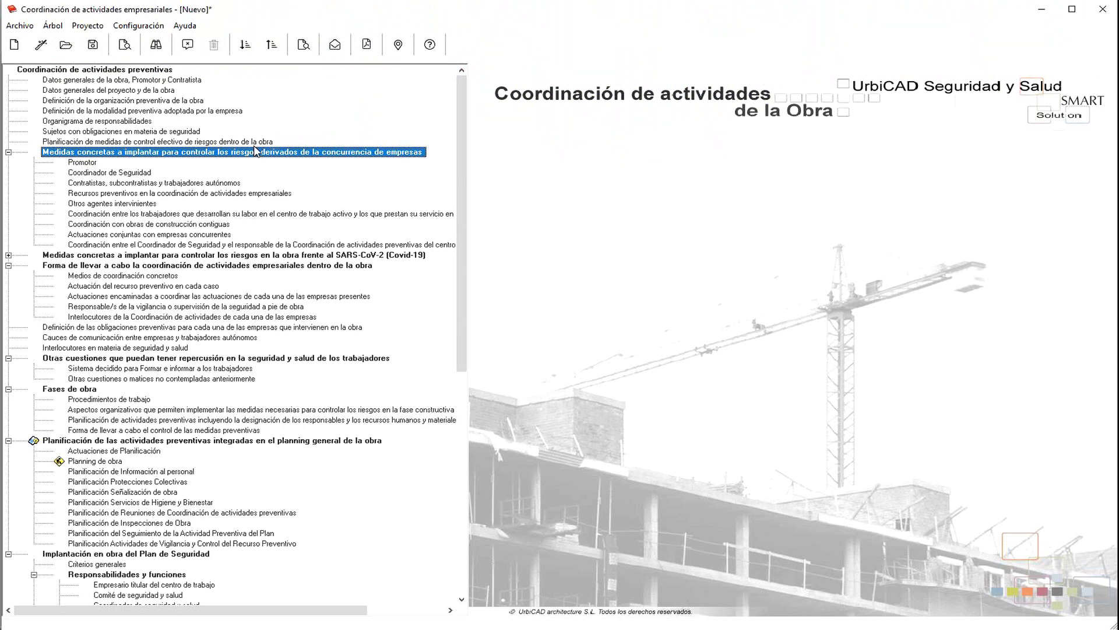
click(147, 265)
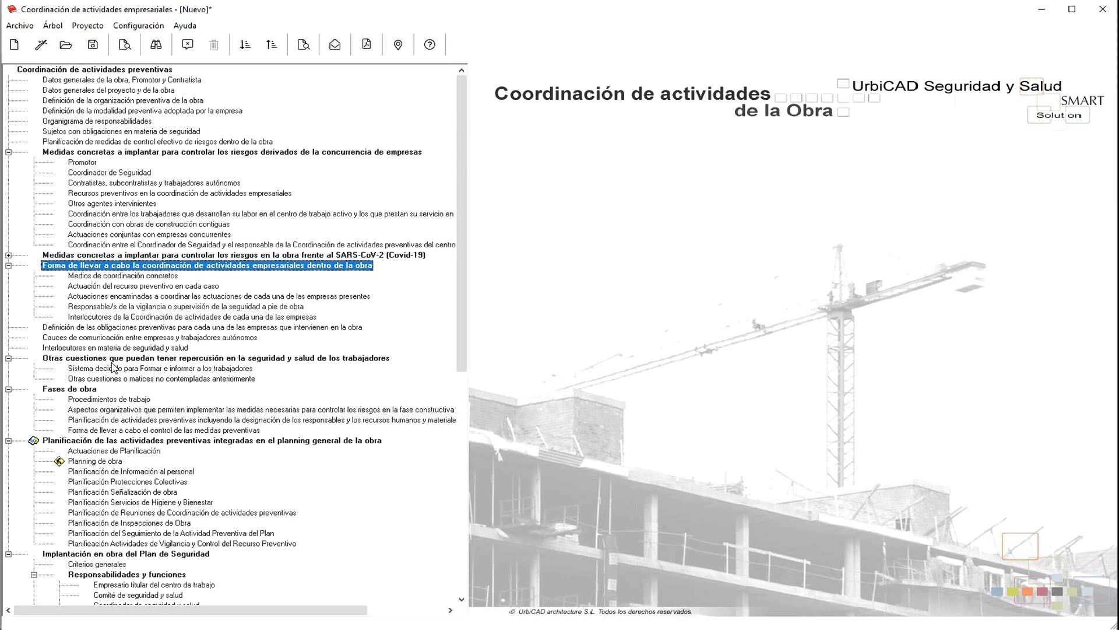
click(113, 360)
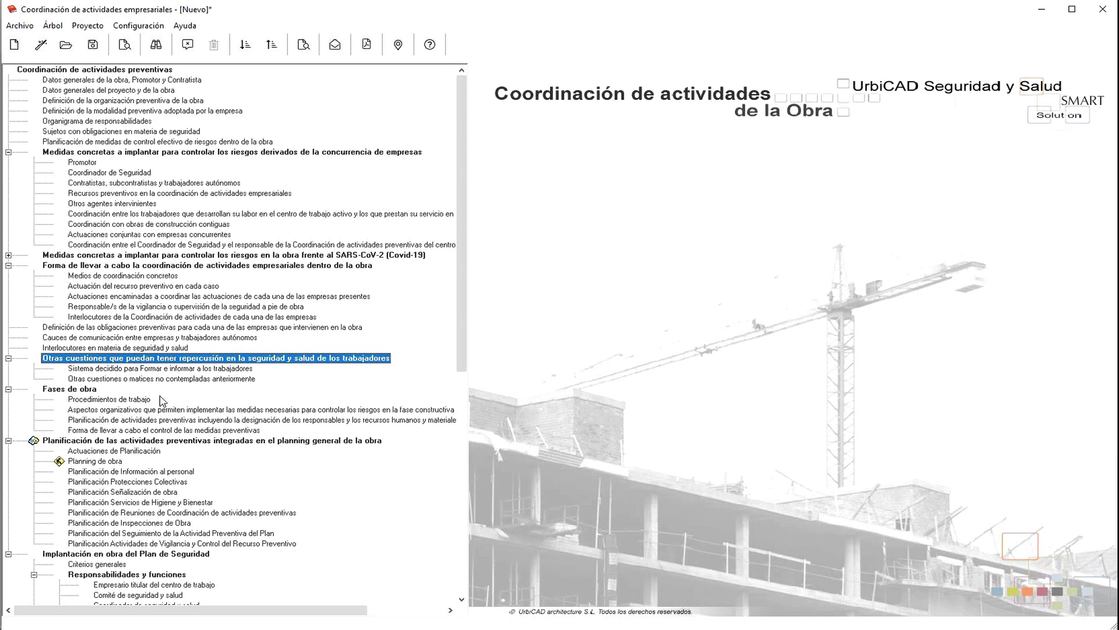
click(61, 390)
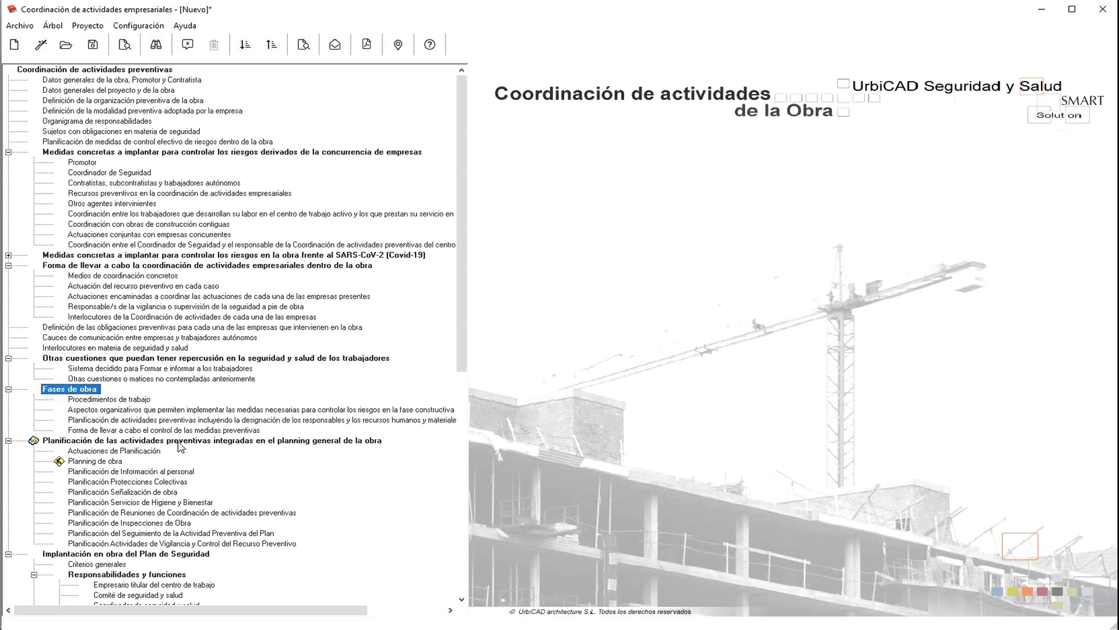
click(178, 442)
scroll(313, 511, down, 1)
scroll(313, 511, down, 2)
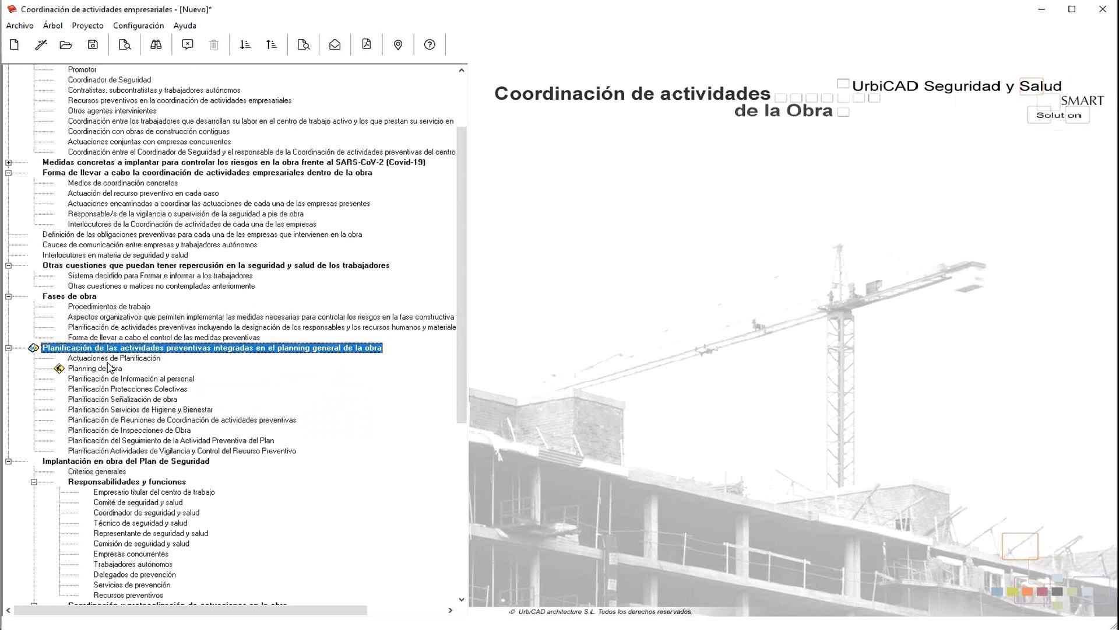
Step: Review the Actuaciones de Planificación text in the editor and include it in the plan
double_click(111, 358)
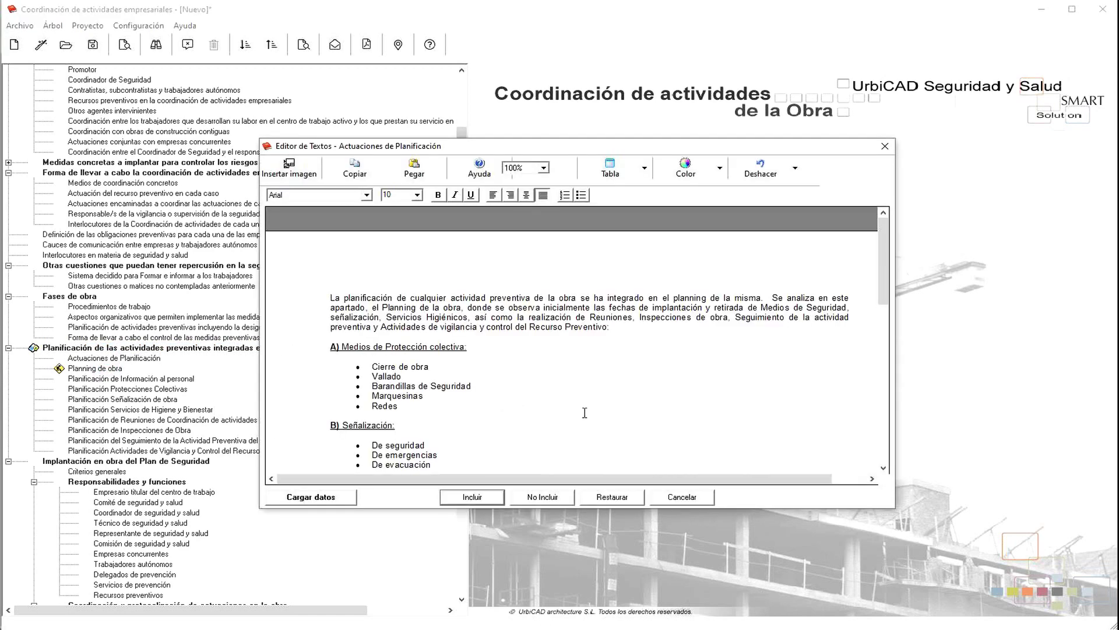
scroll(583, 402, down, 7)
click(472, 497)
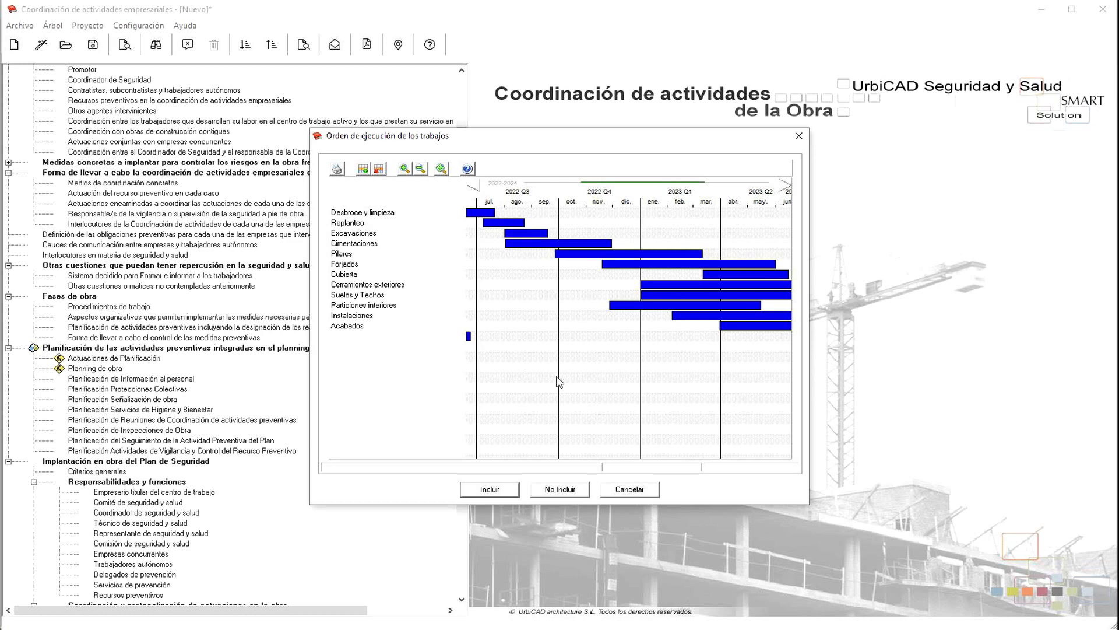
Step: Include the Orden de ejecución de los trabajos Gantt chart, then dismiss the Archivo menu
click(490, 489)
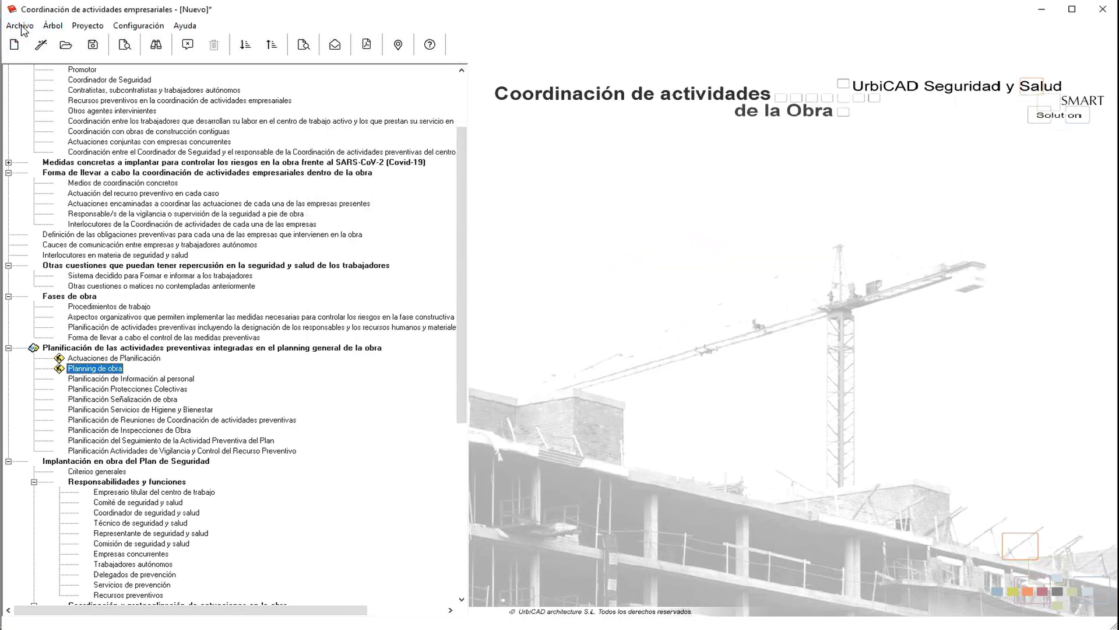
click(21, 27)
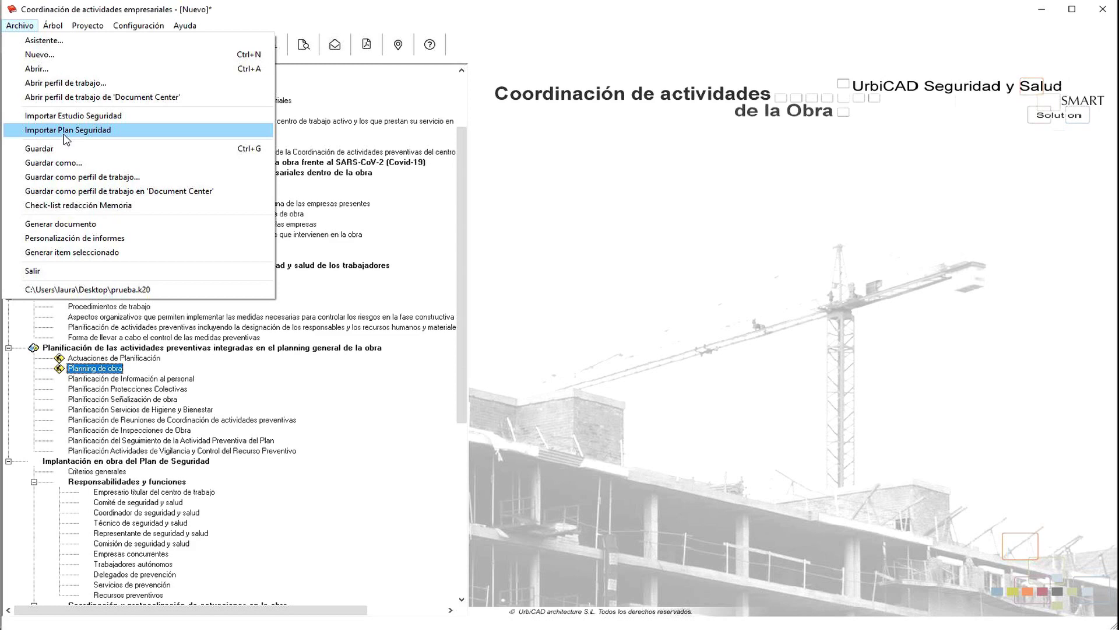
click(305, 14)
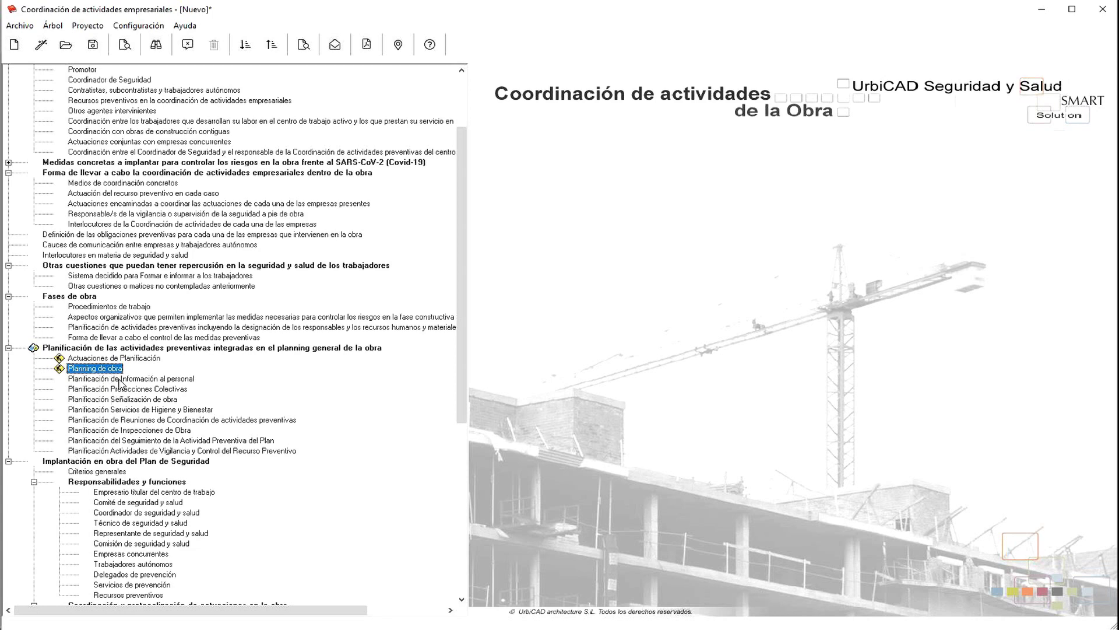
Step: Preview the Planificación Protecciones Colectivas chart and close it without including it
double_click(120, 389)
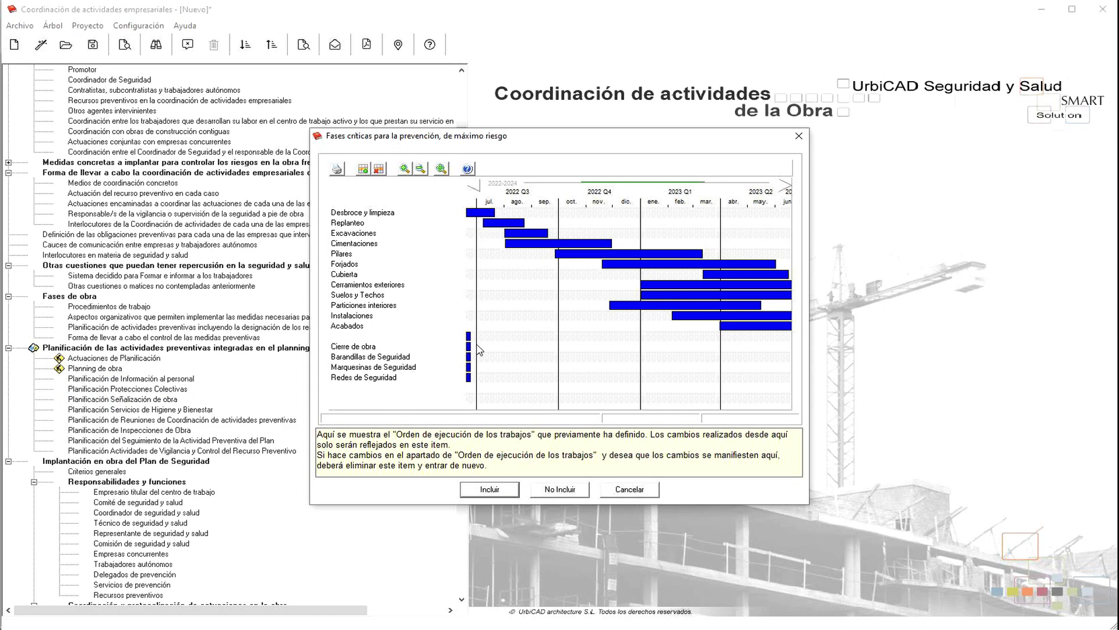
mouse_move(470, 346)
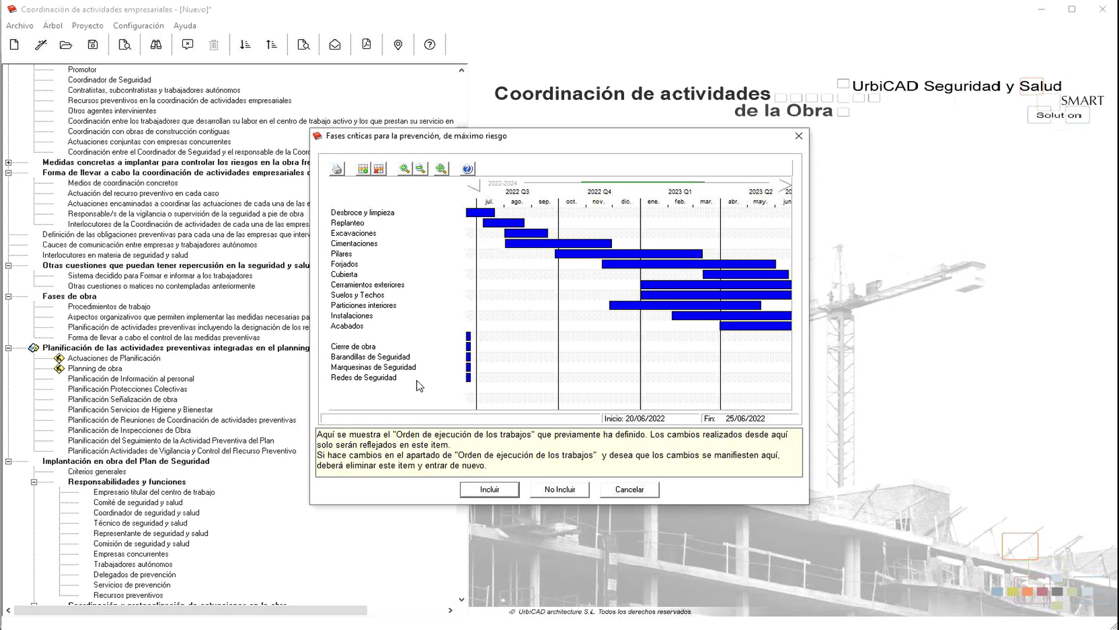
click(626, 491)
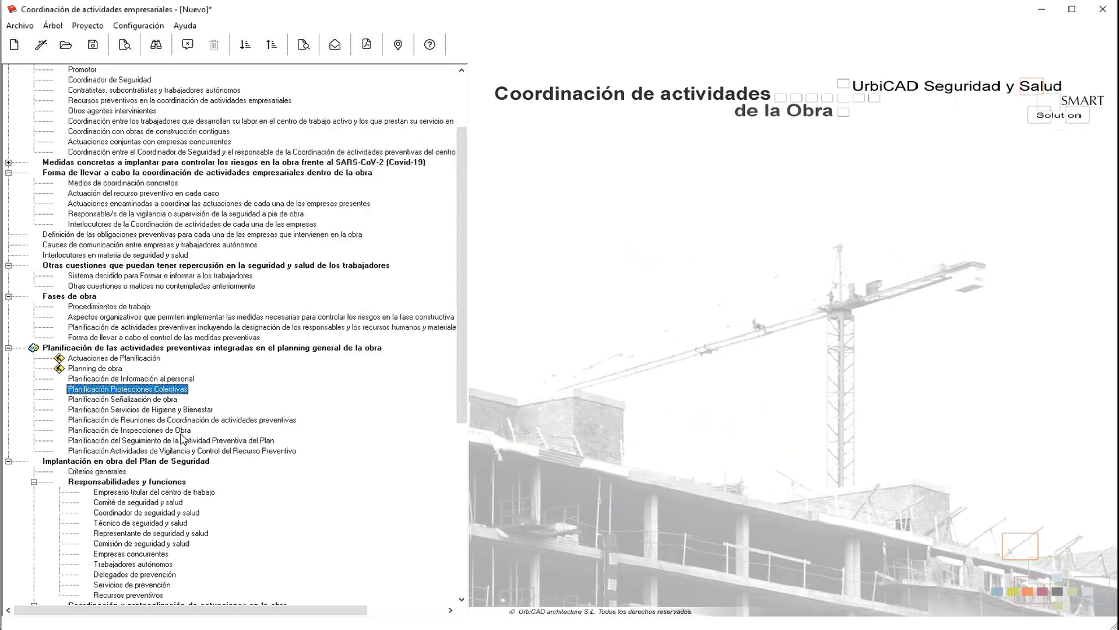
Step: Preview and cancel the Señalización de obra chart, then open Reuniones de Coordinación with names widened
double_click(150, 400)
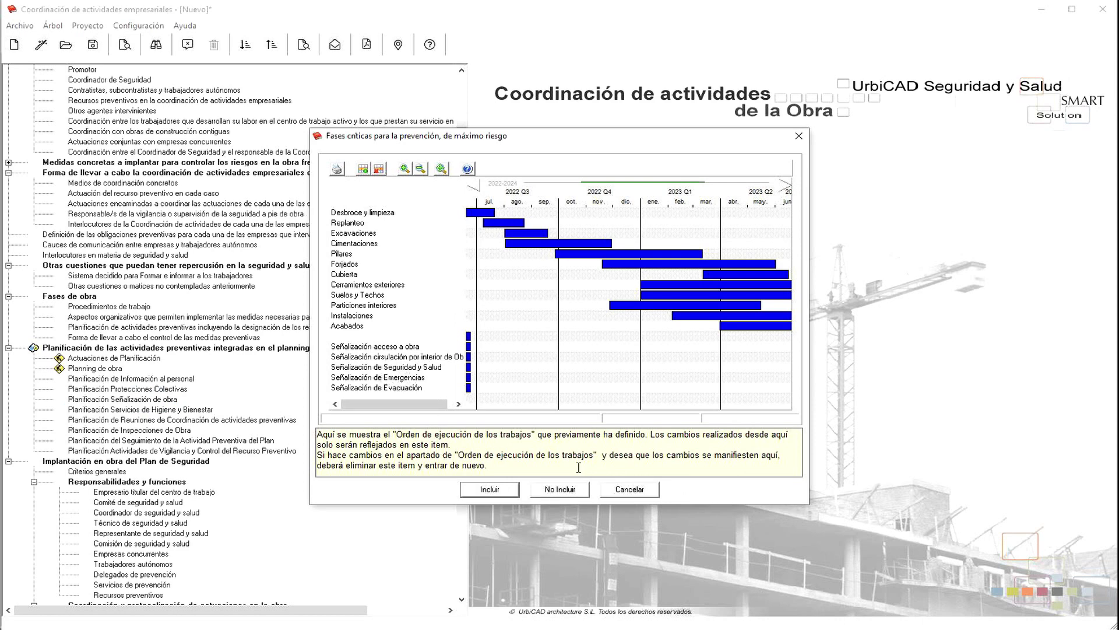
click(619, 493)
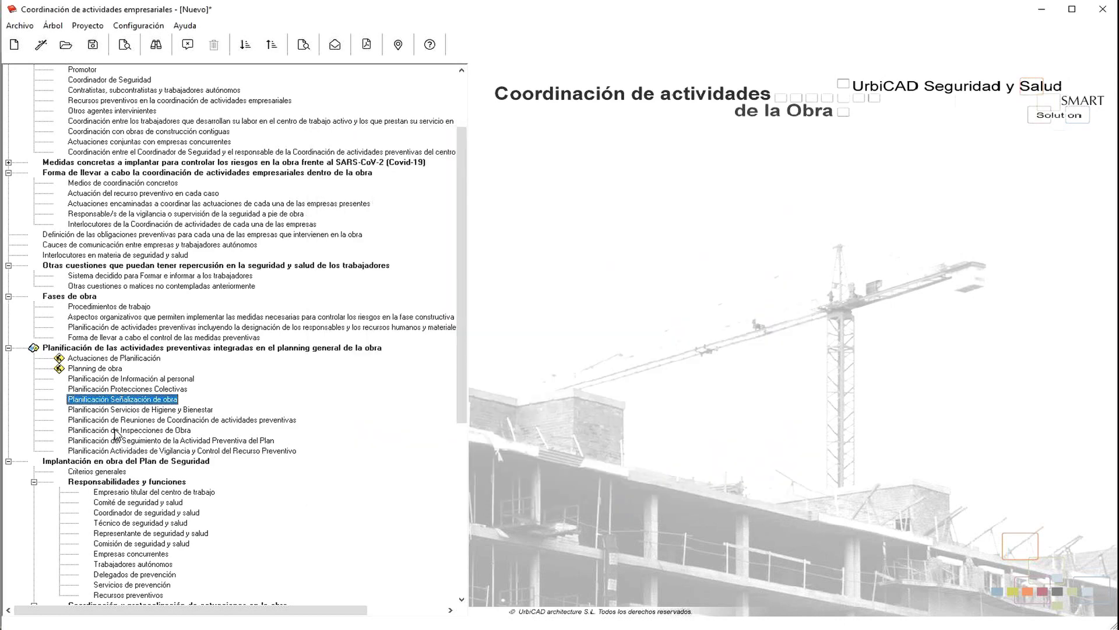
double_click(116, 421)
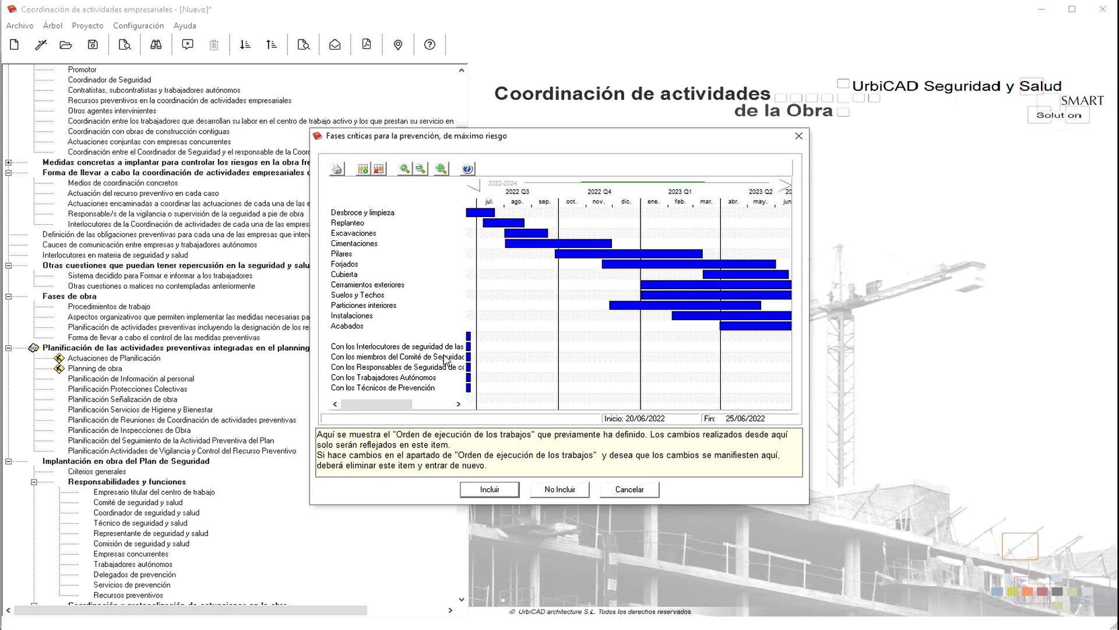
drag(465, 214, 579, 256)
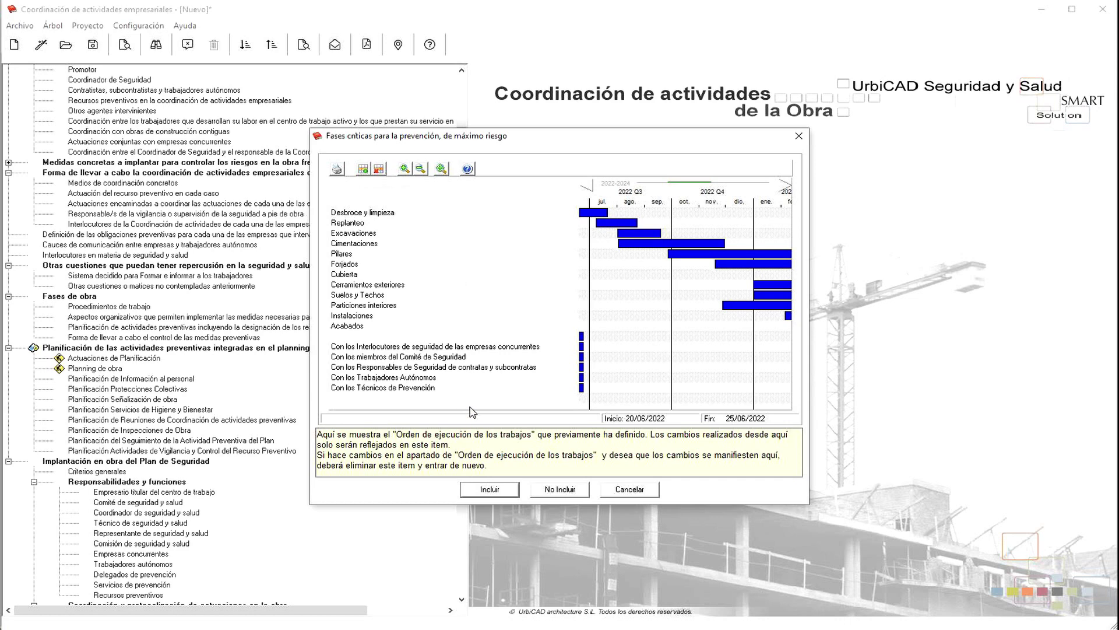
Step: Cancel the Reuniones chart, then open and cancel Planificación de Inspecciones de Obra
click(647, 494)
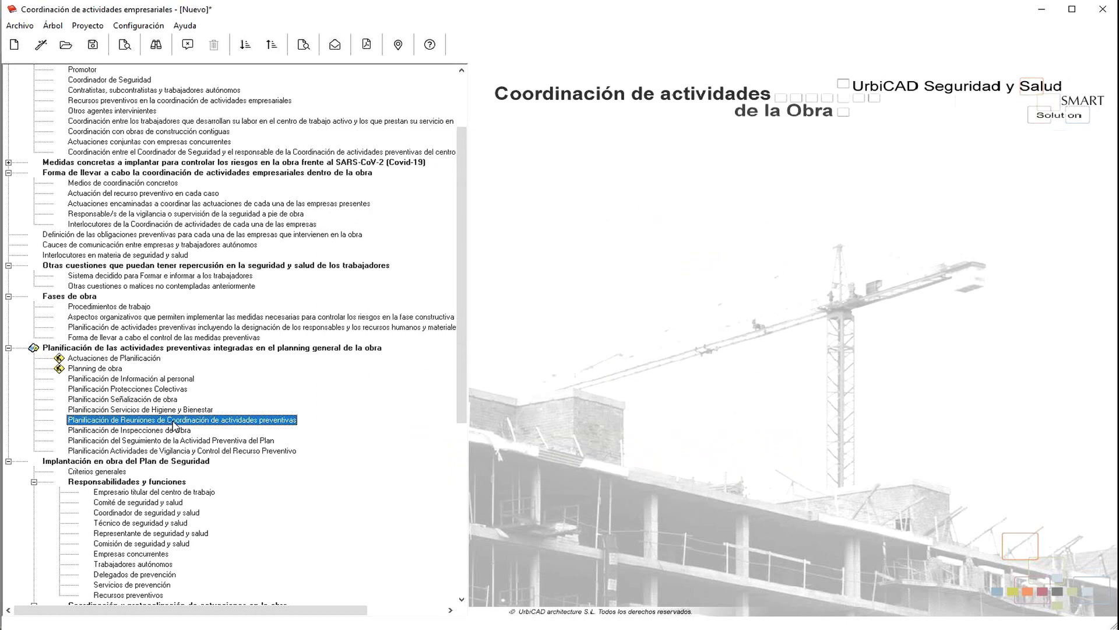
click(94, 431)
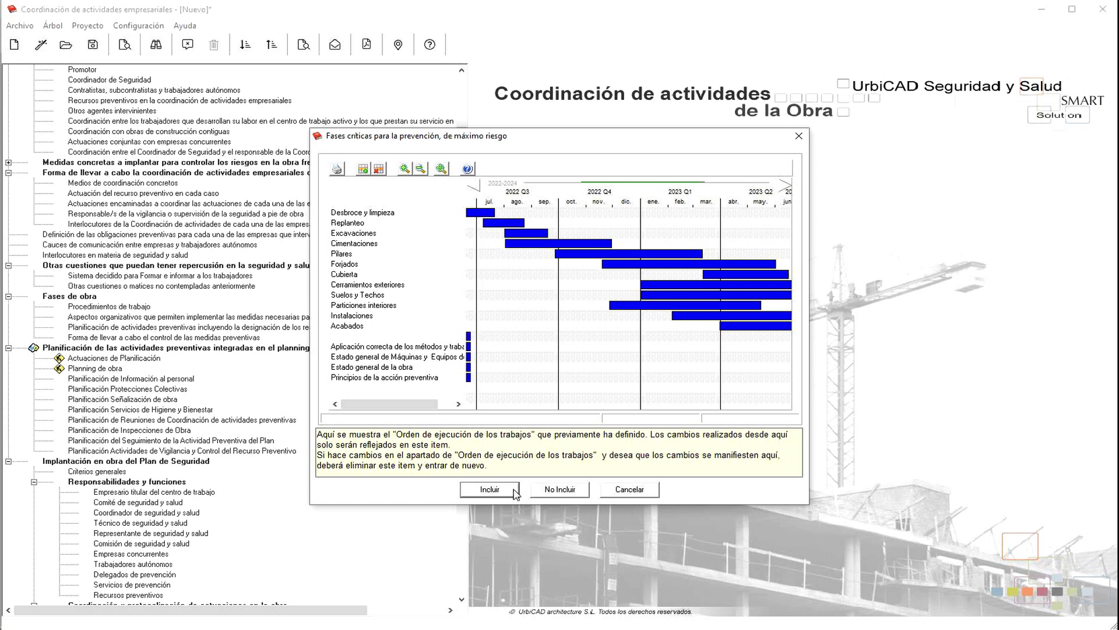
click(628, 490)
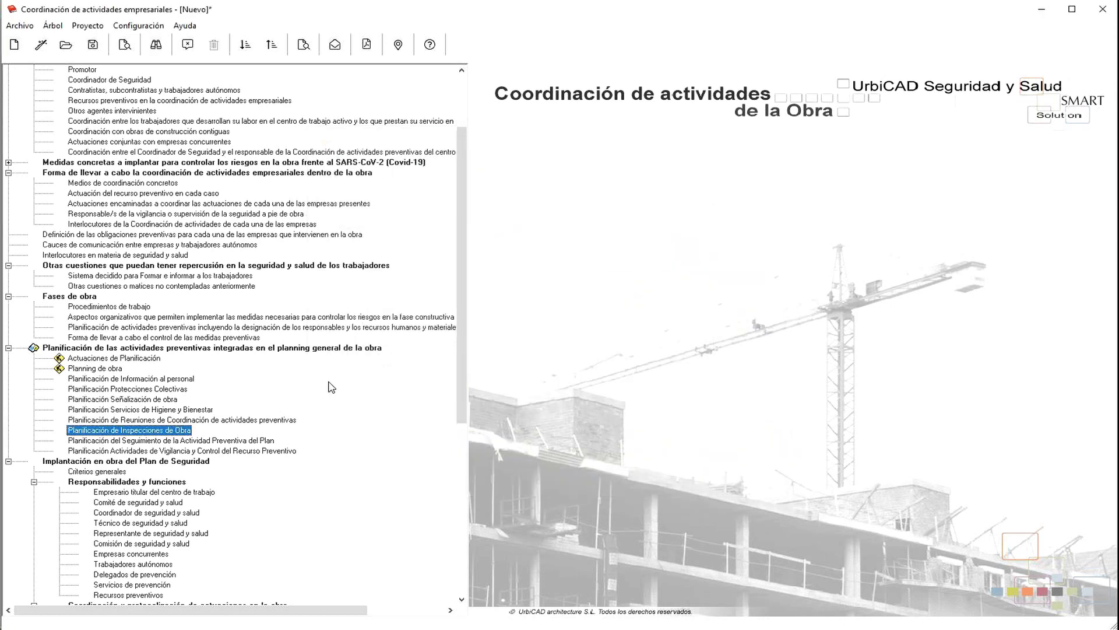